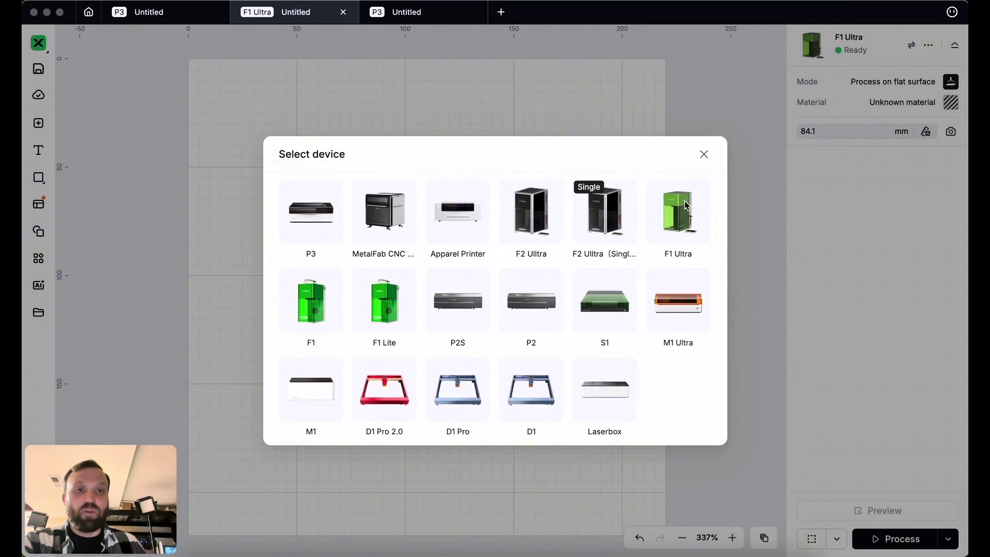
Step: Close the Select device dialog to reach the blank F1 Ultra canvas on a flat surface
{"action": "left_click", "coordinate": [704, 155]}
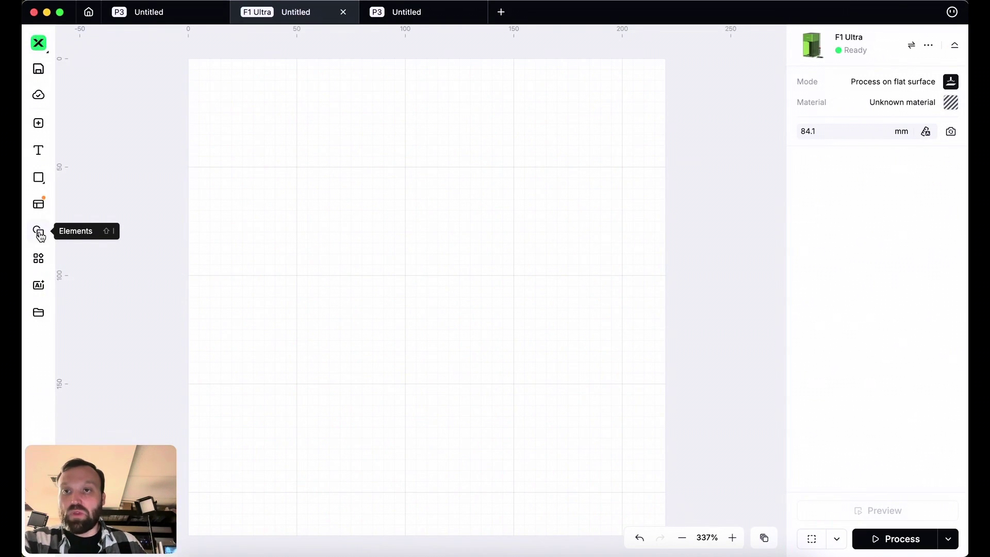
Step: Add the crow from the Elements library's Halloween Illustrations to the canvas
{"action": "left_click", "coordinate": [39, 233]}
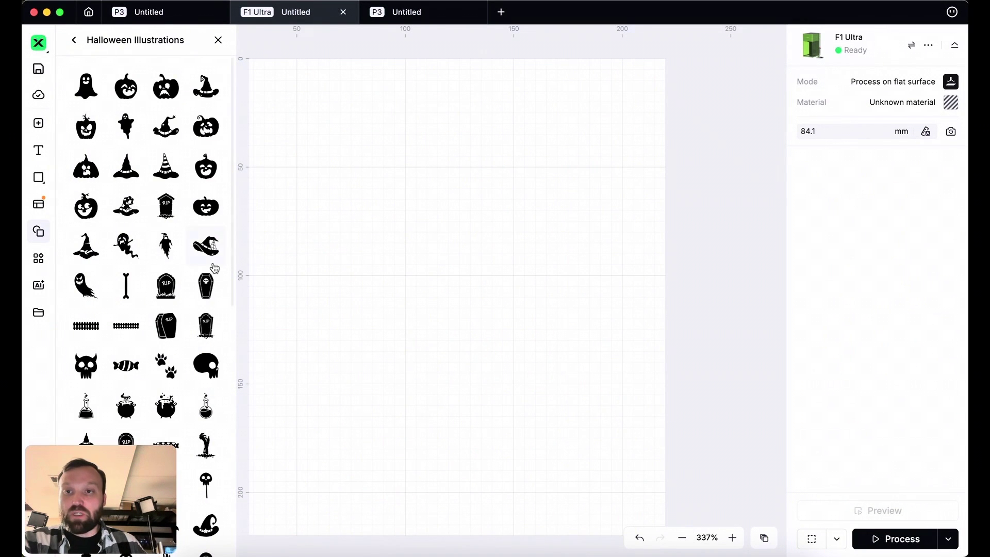
{"action": "mouse_move", "coordinate": [216, 267]}
{"action": "scroll", "coordinate": [179, 233], "scroll_direction": "down", "scroll_amount": 10}
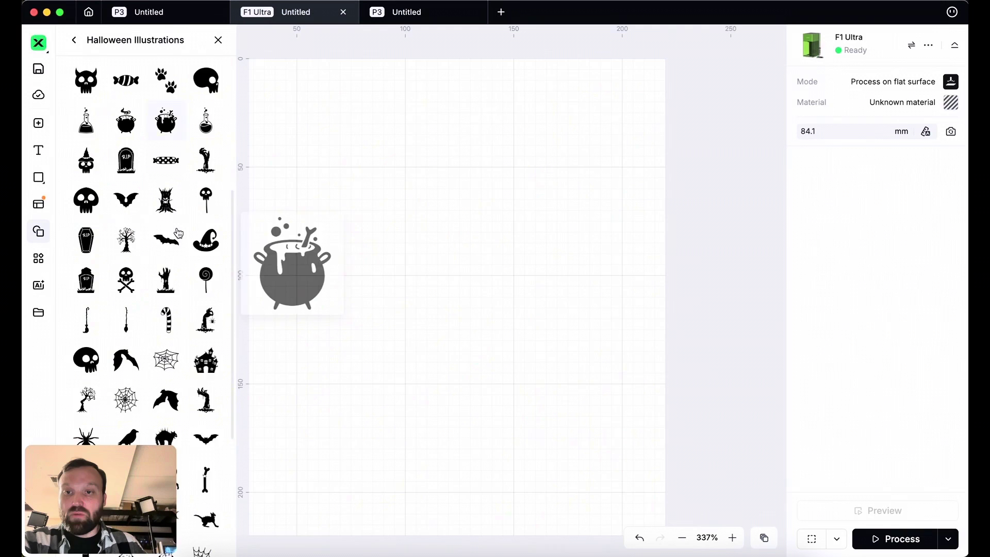
{"action": "scroll", "coordinate": [179, 233], "scroll_direction": "down", "scroll_amount": 5}
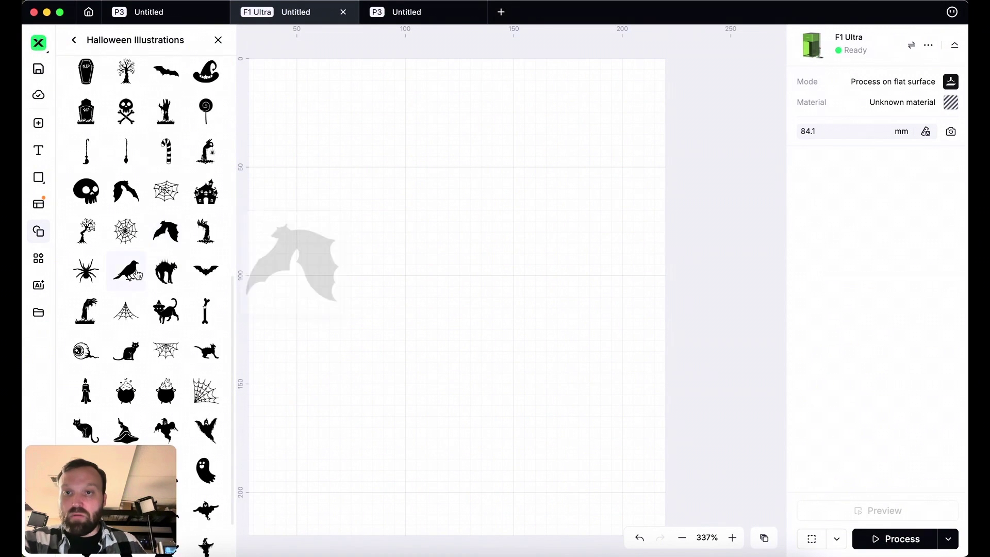
{"action": "left_click", "coordinate": [135, 277]}
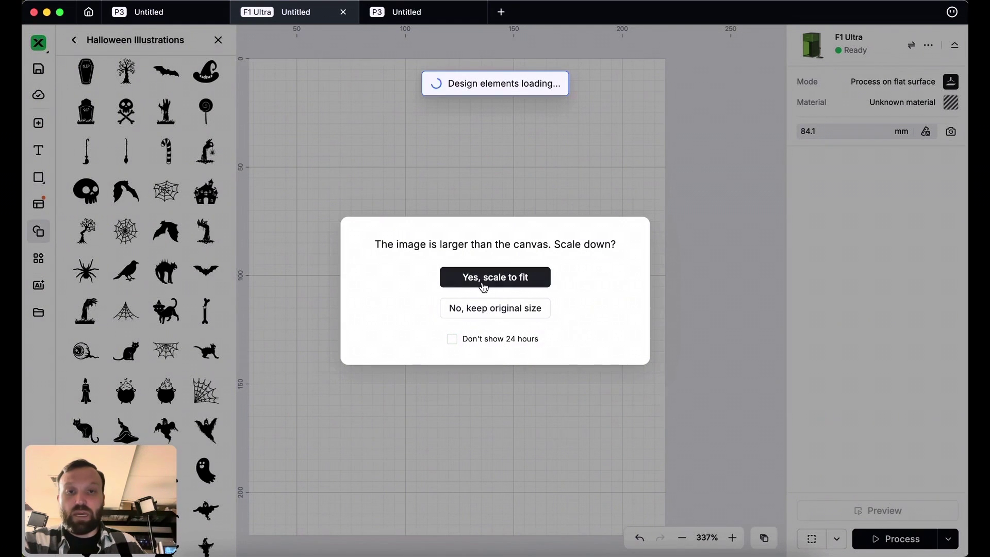
Step: Answer the scaling prompt, resize the crow to 128.3 × 104.66 mm and place it at X 0
{"action": "left_click", "coordinate": [452, 310]}
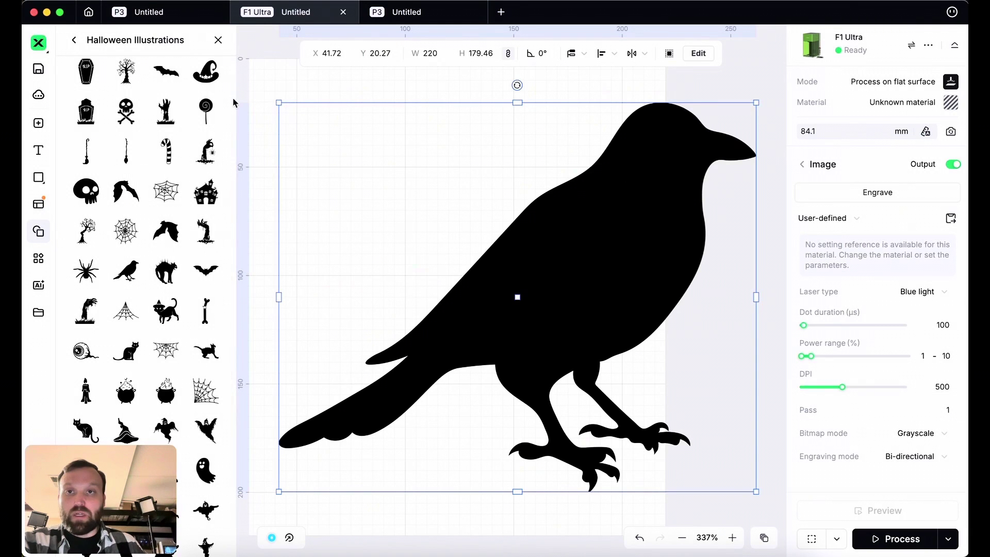
{"action": "left_click", "coordinate": [219, 40]}
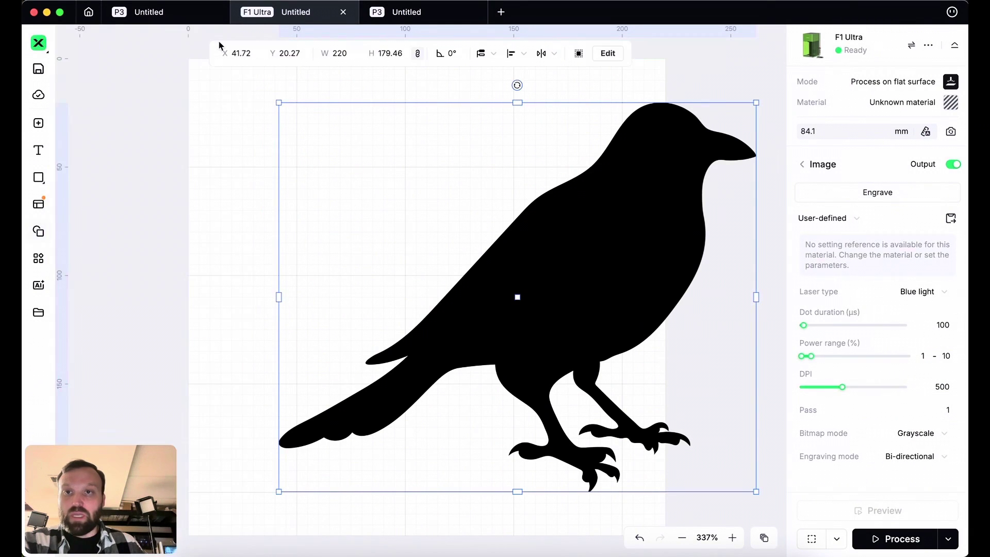
{"action": "left_click_drag", "start_coordinate": [562, 196], "coordinate": [459, 205]}
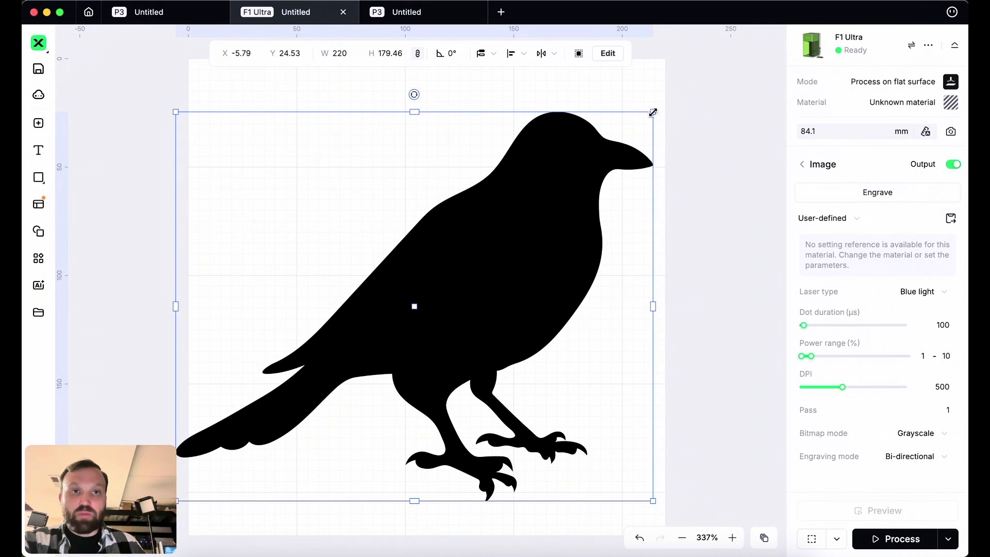
{"action": "left_click_drag", "start_coordinate": [653, 111], "coordinate": [500, 248]}
{"action": "left_click_drag", "start_coordinate": [387, 372], "coordinate": [418, 262]}
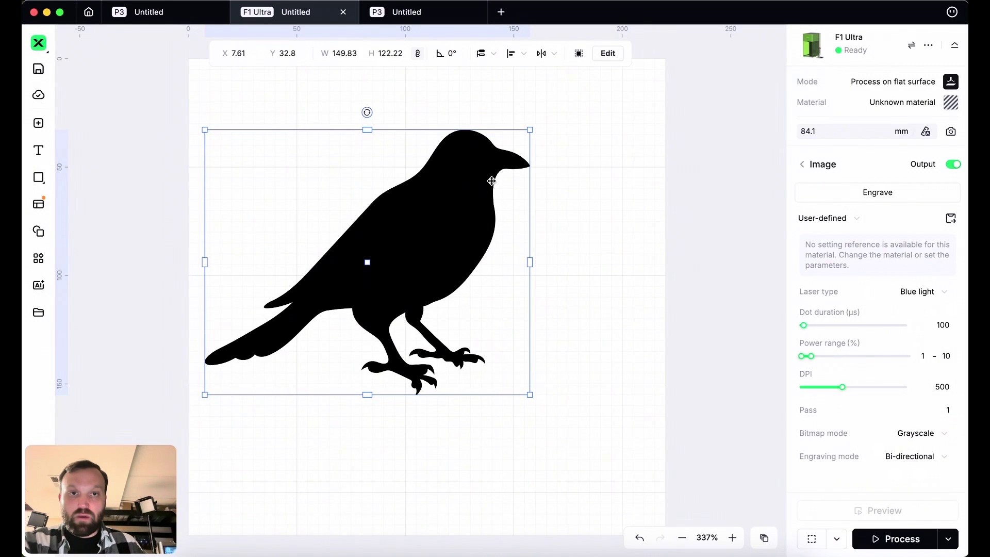
{"action": "left_click_drag", "start_coordinate": [529, 130], "coordinate": [473, 169]}
{"action": "mouse_move", "coordinate": [431, 221]}
{"action": "left_mouse_down"}
{"action": "mouse_move", "coordinate": [408, 210]}
{"action": "mouse_move", "coordinate": [419, 210]}
{"action": "left_mouse_up"}
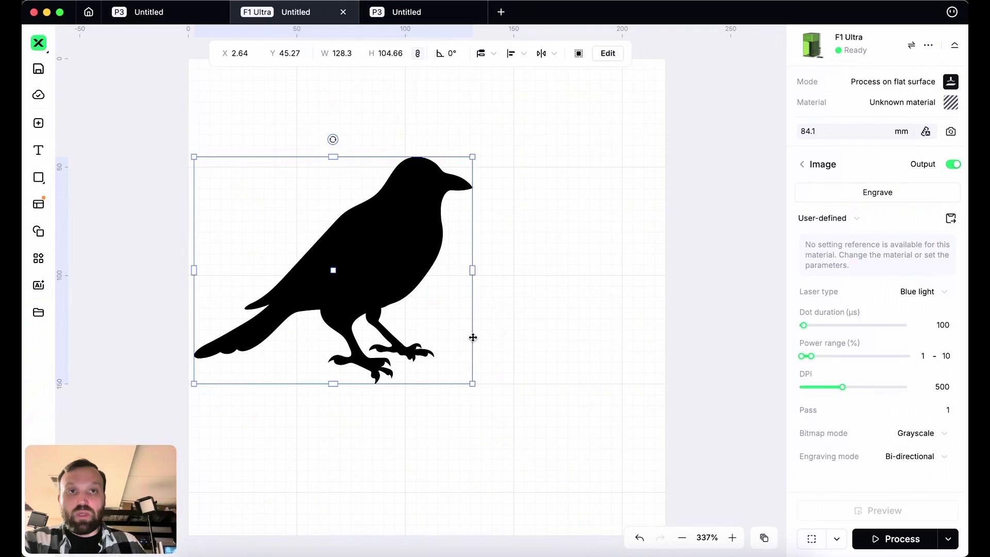
Step: Auto-trace the crow image into a 128.24 × 104.68 mm vector and save it
{"action": "left_click", "coordinate": [608, 55]}
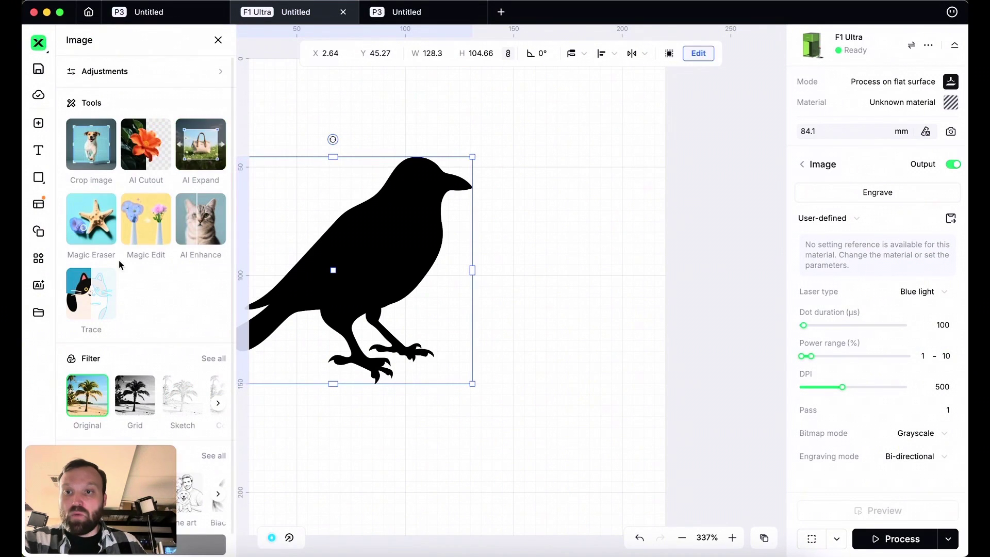
{"action": "left_click", "coordinate": [102, 300]}
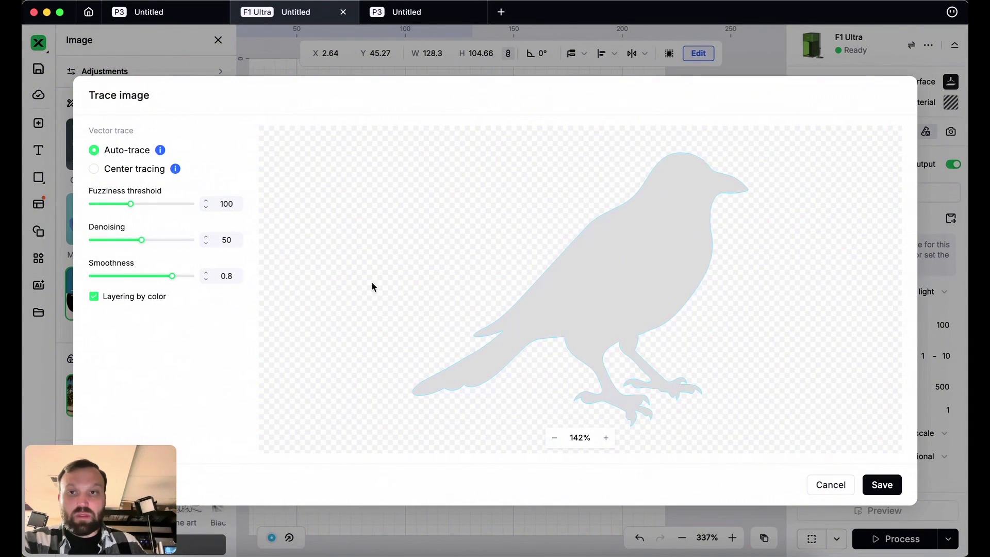
{"action": "left_click", "coordinate": [891, 488]}
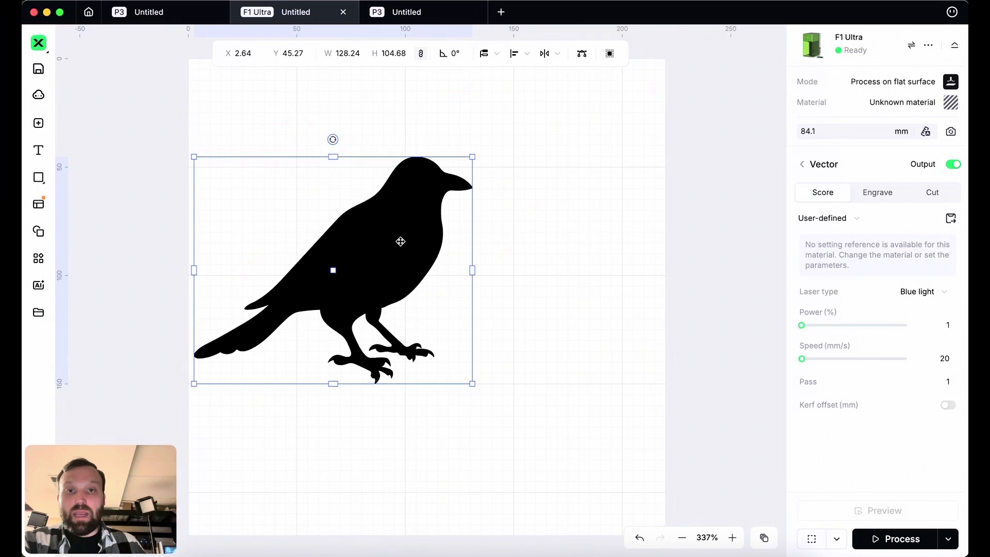
Step: Move the traced outline crow to the right and shrink it to about 92 mm wide
{"action": "left_click_drag", "start_coordinate": [400, 242], "coordinate": [573, 247]}
{"action": "left_click_drag", "start_coordinate": [317, 278], "coordinate": [300, 274]}
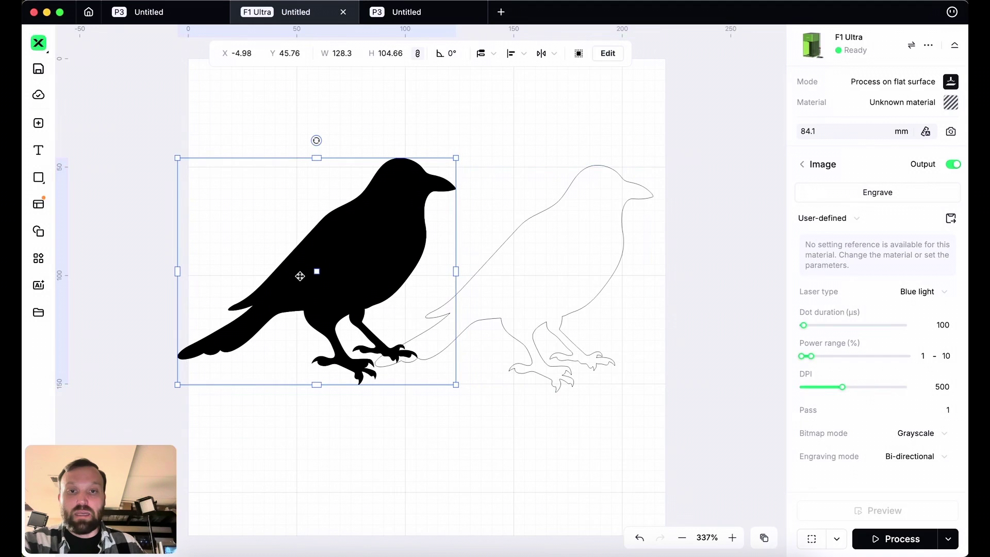
{"action": "left_click", "coordinate": [587, 256]}
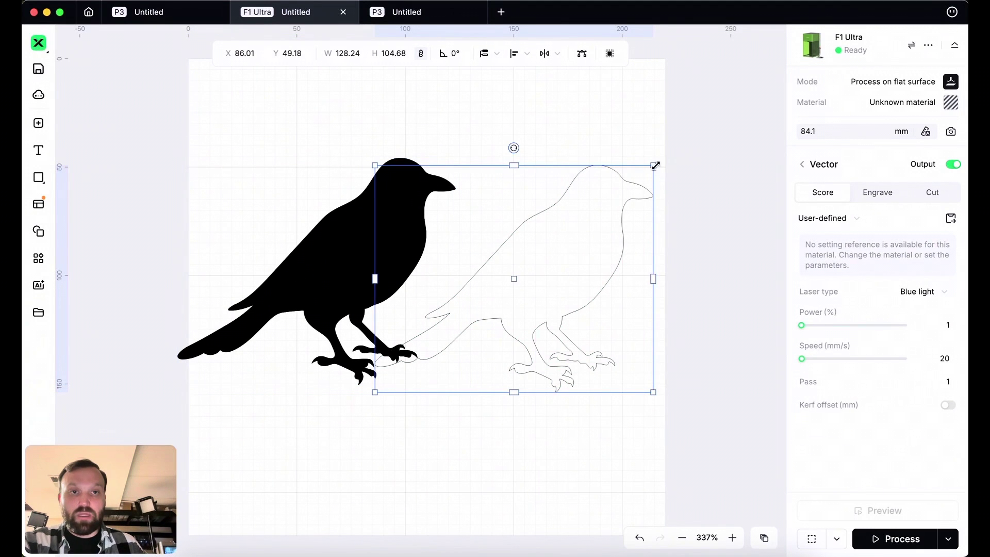
{"action": "left_click_drag", "start_coordinate": [654, 165], "coordinate": [576, 231]}
{"action": "left_click_drag", "start_coordinate": [498, 298], "coordinate": [562, 267]}
Step: Shrink the black crow to 101.13 × 82.5 mm and position it at X 8.87
{"action": "left_click", "coordinate": [375, 226]}
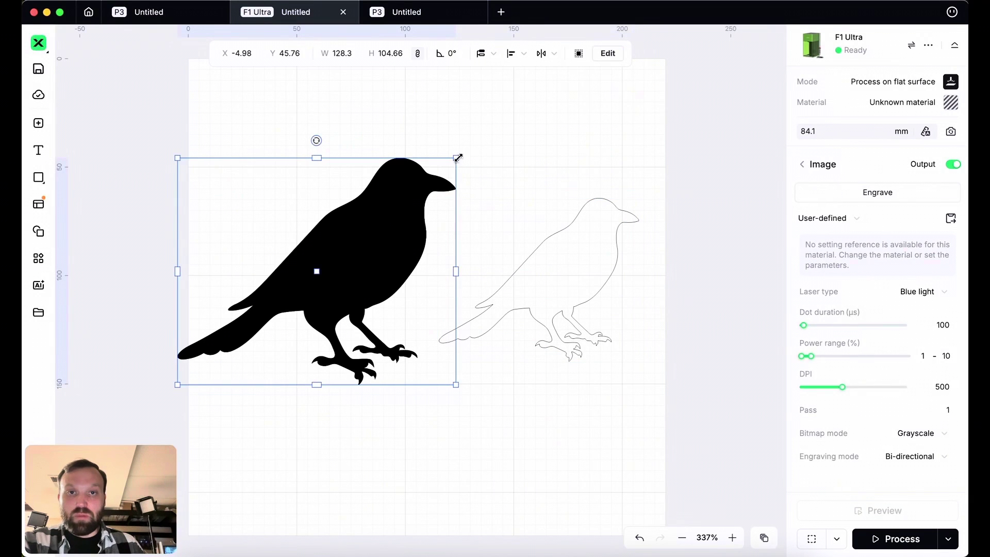
{"action": "left_click_drag", "start_coordinate": [457, 158], "coordinate": [397, 206]}
{"action": "mouse_move", "coordinate": [350, 232]}
{"action": "left_mouse_down"}
{"action": "mouse_move", "coordinate": [369, 206]}
{"action": "mouse_move", "coordinate": [365, 222]}
{"action": "left_mouse_up"}
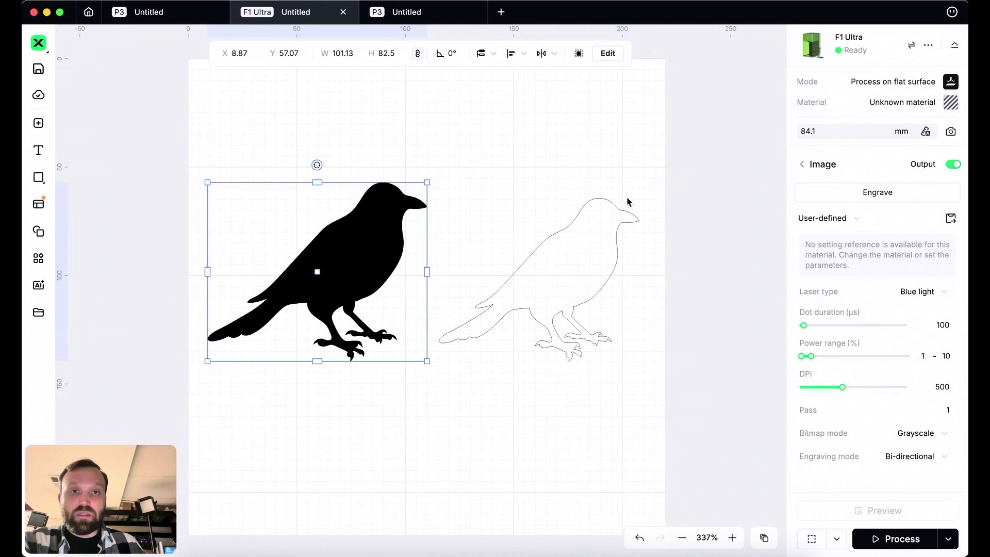
Step: Set the traced crow to Engrave at 1% power and 80 mm/s
{"action": "left_click", "coordinate": [612, 243]}
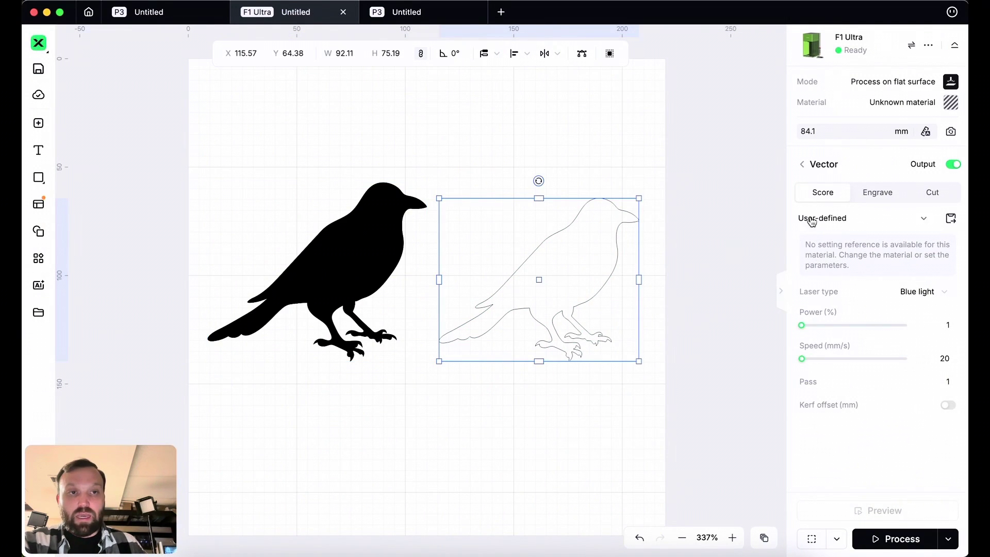
{"action": "left_click", "coordinate": [884, 200]}
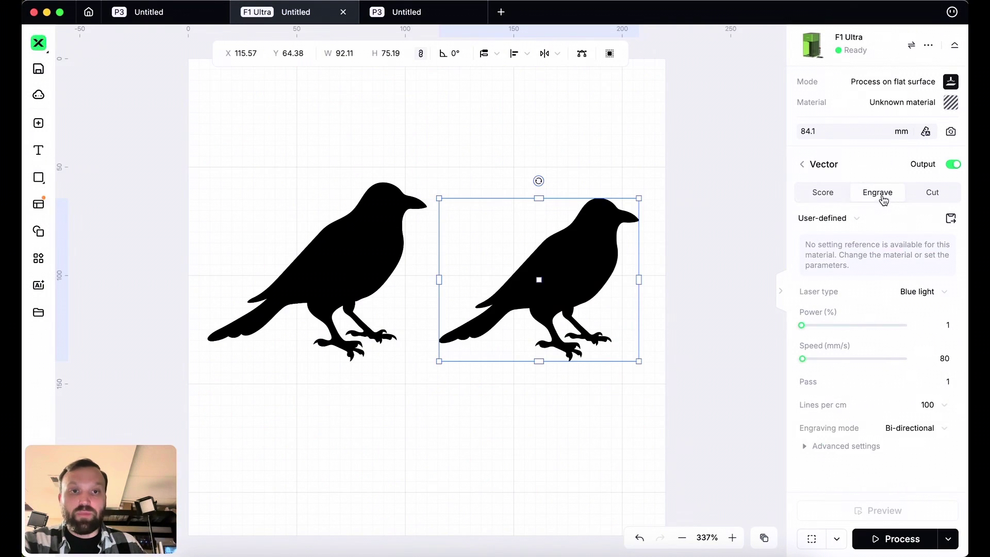
{"action": "left_click", "coordinate": [566, 413]}
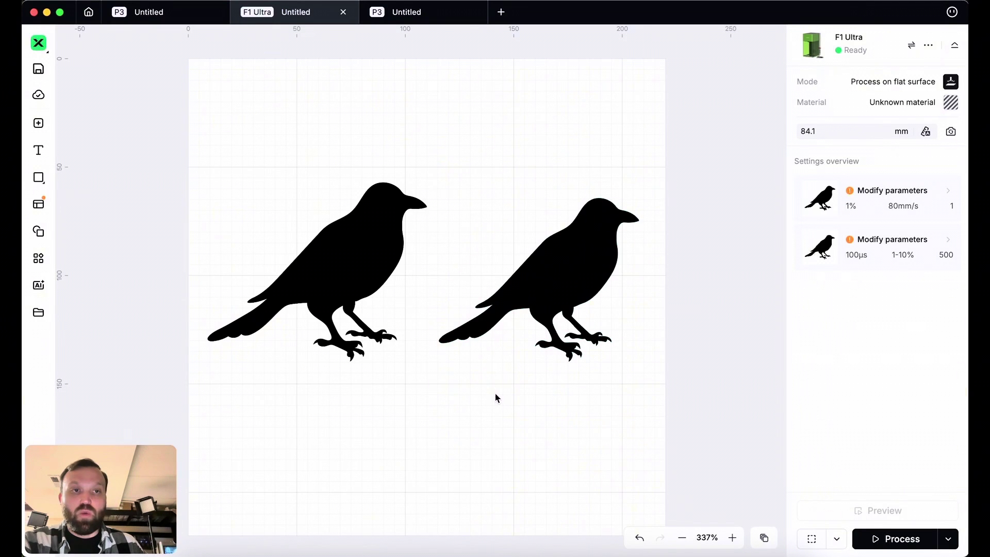
Step: Review each crow's processing settings, then return to the settings overview
{"action": "left_click", "coordinate": [367, 258]}
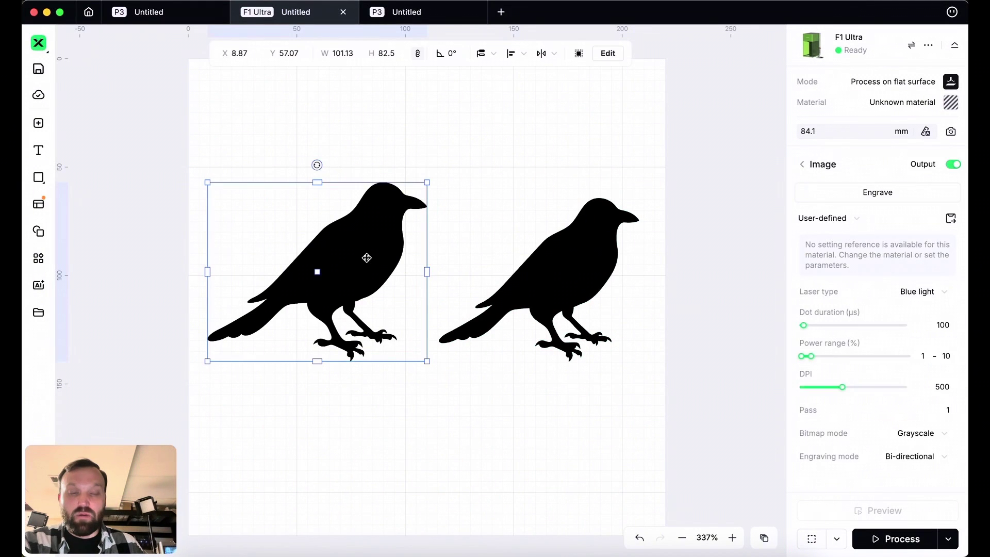
{"action": "left_click", "coordinate": [576, 288]}
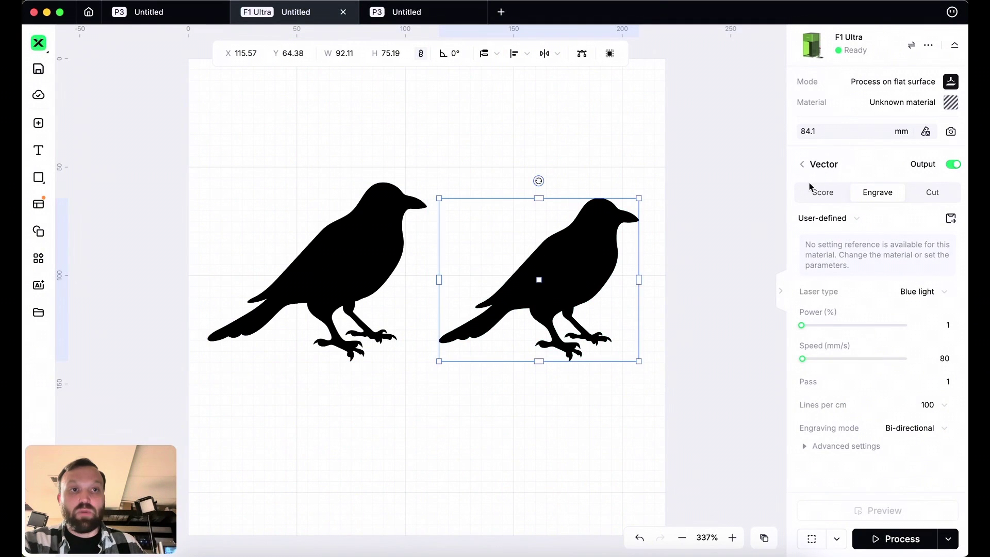
{"action": "left_click", "coordinate": [465, 425]}
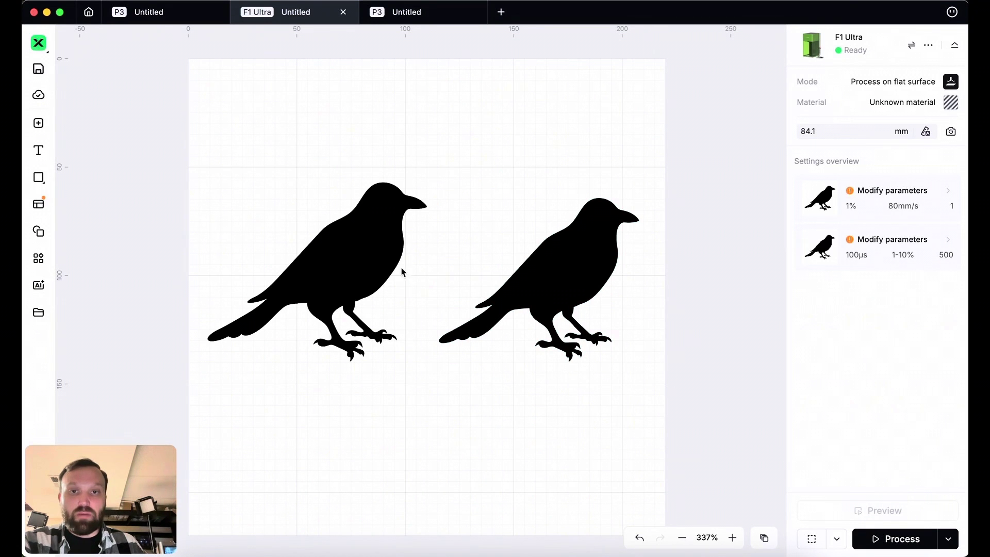
Step: Keep Blue light as the image crow's laser type, check its 500 DPI grayscale settings, then select the vector crow
{"action": "left_click", "coordinate": [361, 253]}
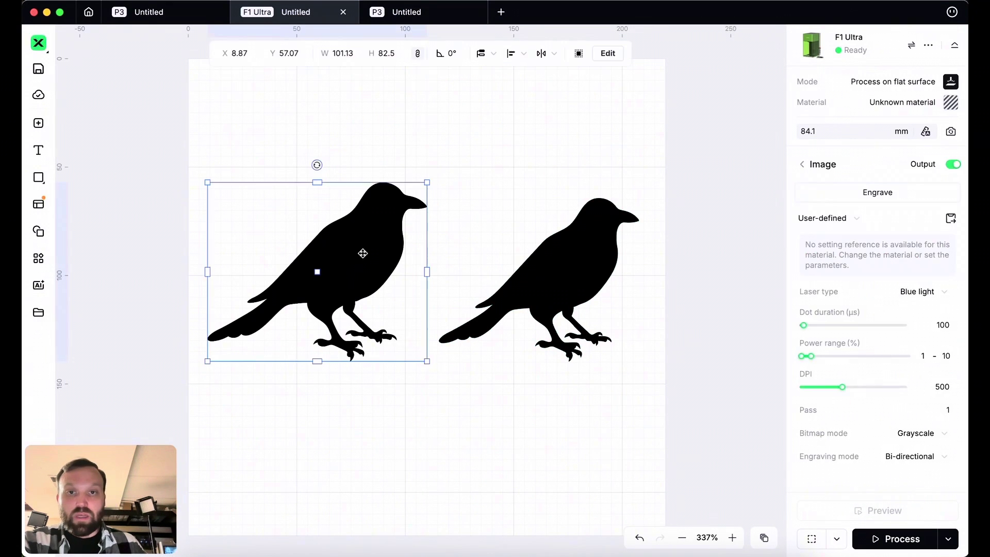
{"action": "left_click", "coordinate": [918, 294]}
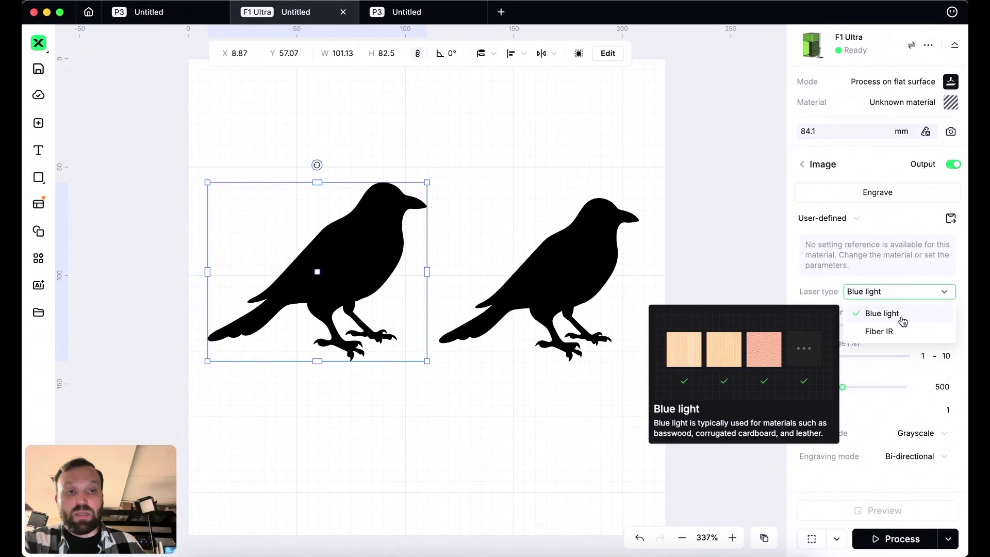
{"action": "left_click", "coordinate": [903, 321]}
{"action": "left_click", "coordinate": [691, 232]}
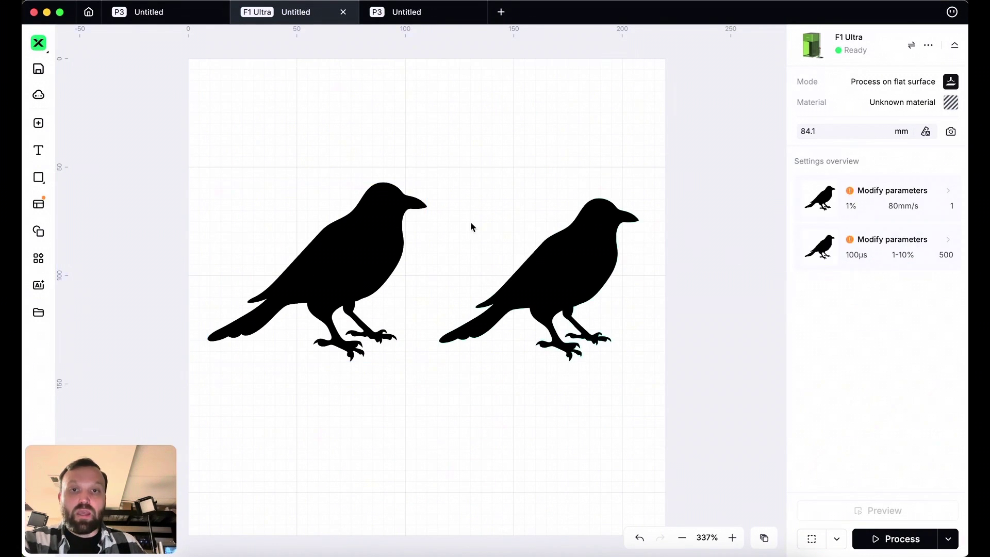
{"action": "left_click", "coordinate": [355, 227]}
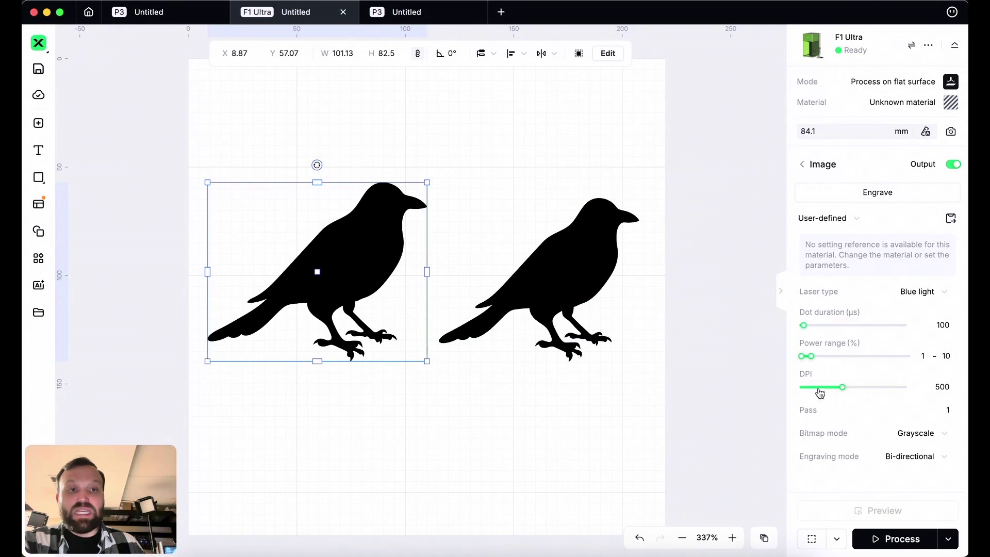
{"action": "mouse_move", "coordinate": [812, 381]}
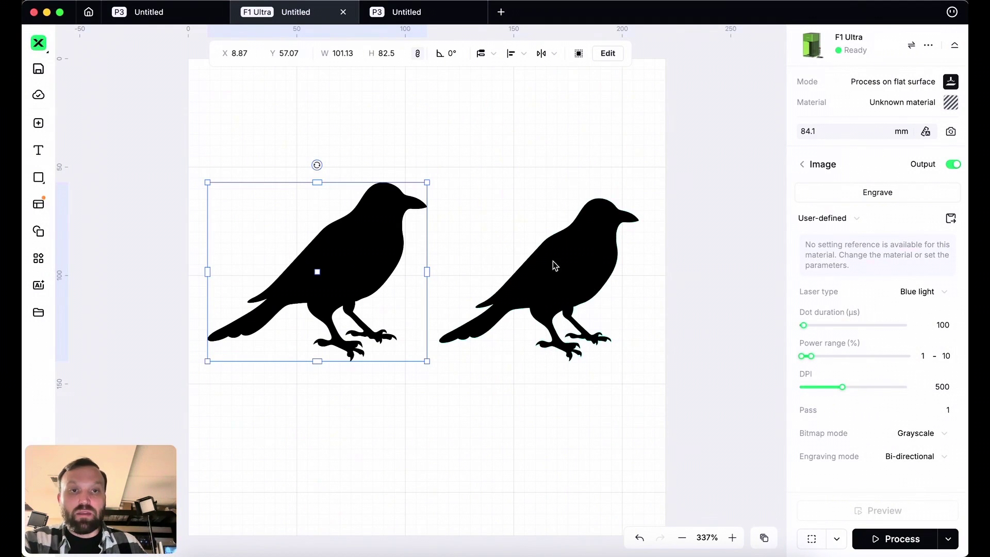
{"action": "left_click", "coordinate": [582, 269]}
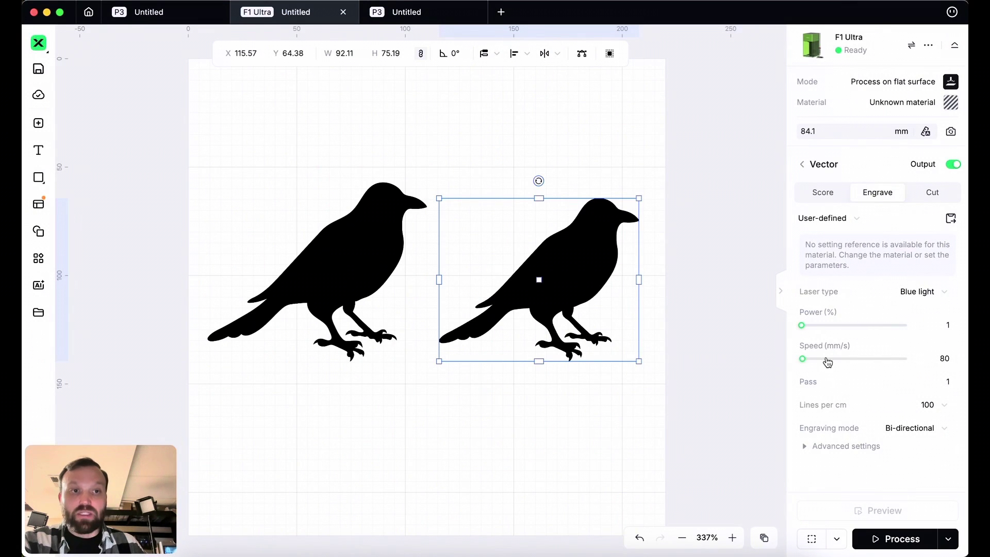
{"action": "mouse_move", "coordinate": [836, 367]}
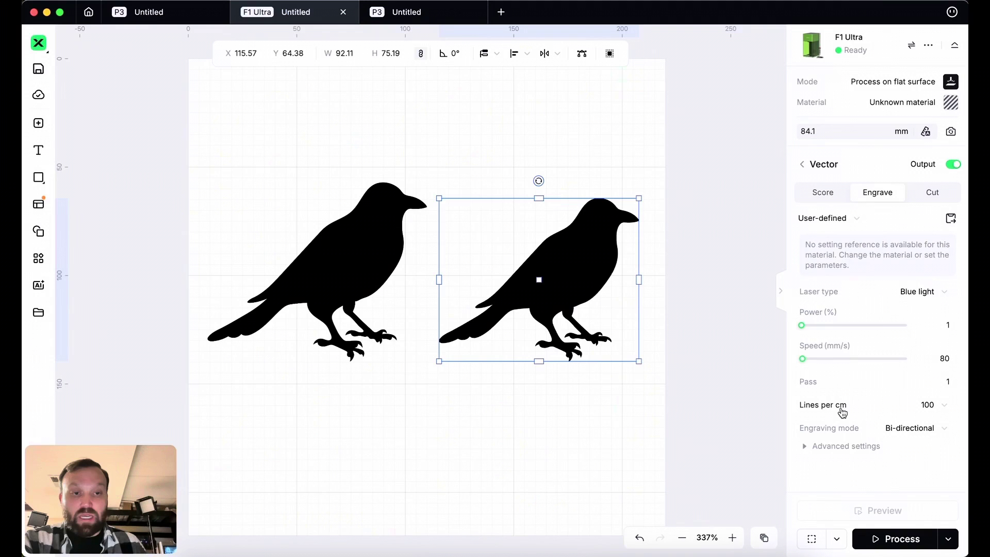
{"action": "mouse_move", "coordinate": [840, 410]}
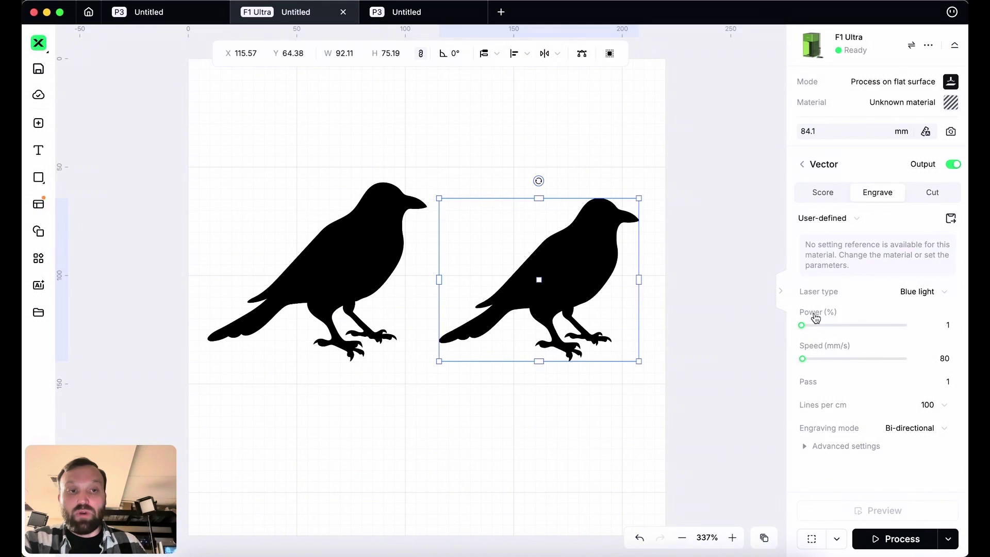
{"action": "mouse_move", "coordinate": [816, 317]}
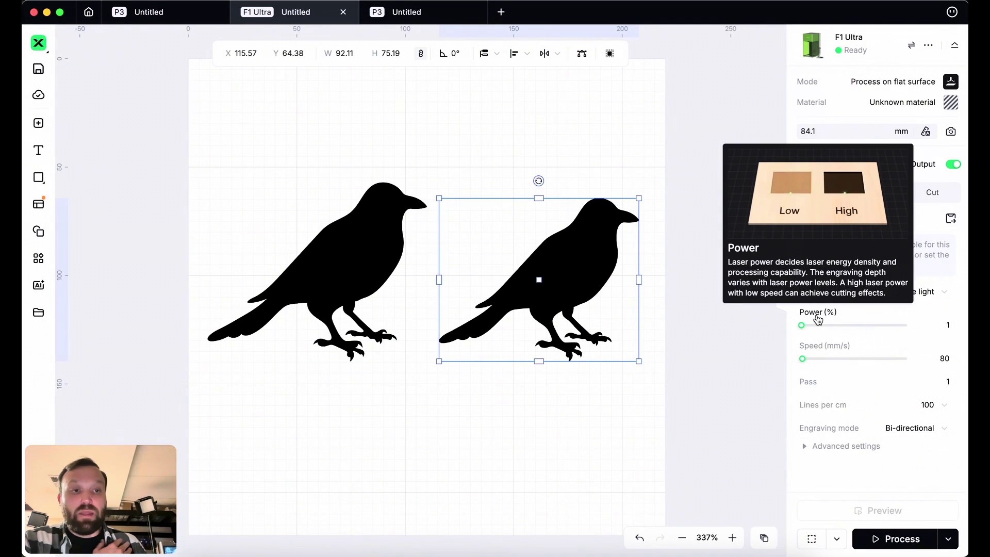
{"action": "mouse_move", "coordinate": [827, 351]}
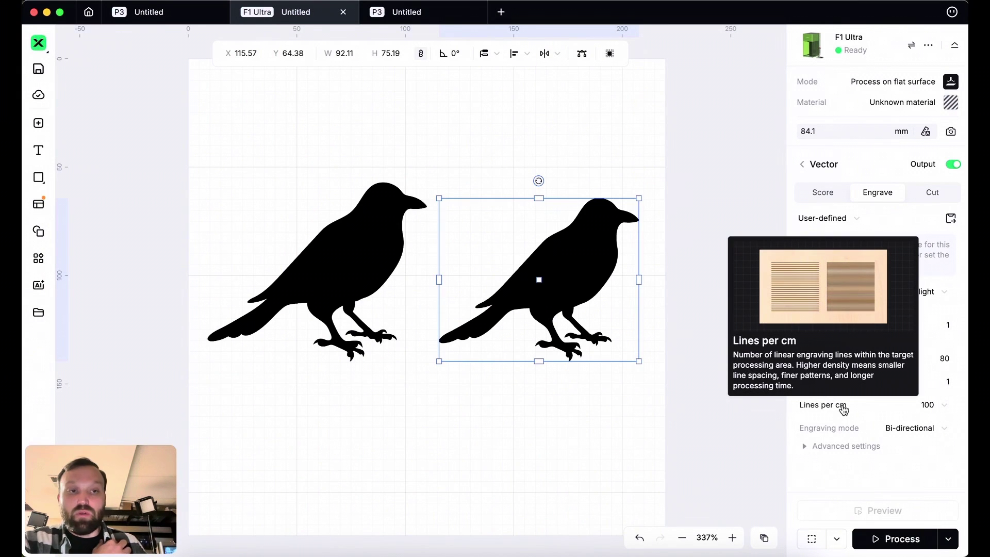
Step: Marquee-select the left image crow and delete it
{"action": "left_click", "coordinate": [720, 452]}
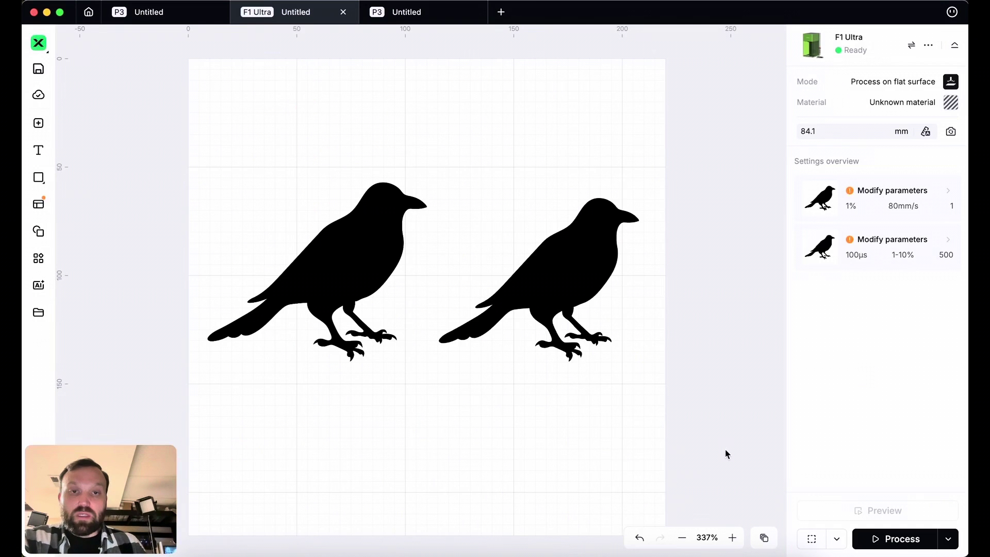
{"action": "left_click", "coordinate": [602, 239]}
{"action": "left_click", "coordinate": [290, 160]}
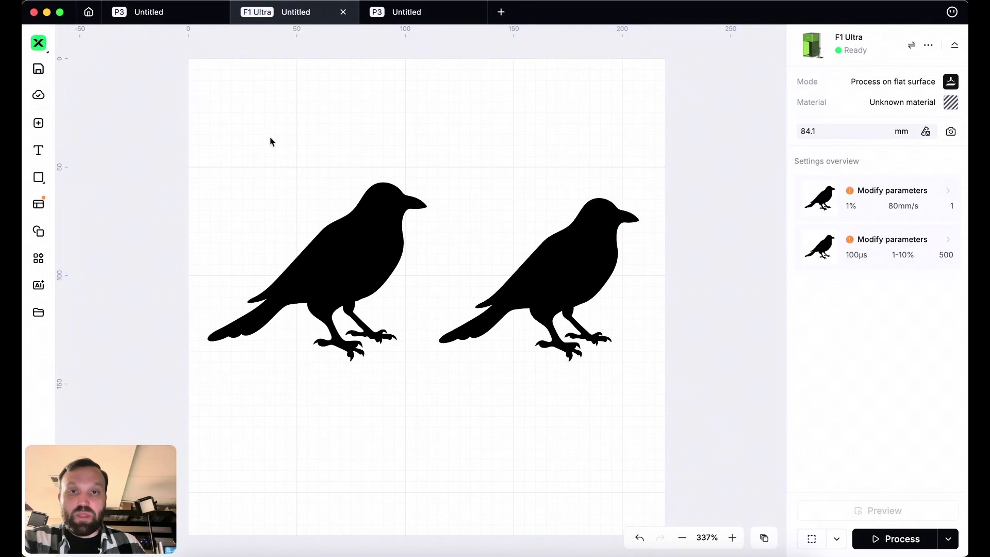
{"action": "left_click_drag", "start_coordinate": [262, 136], "coordinate": [395, 369]}
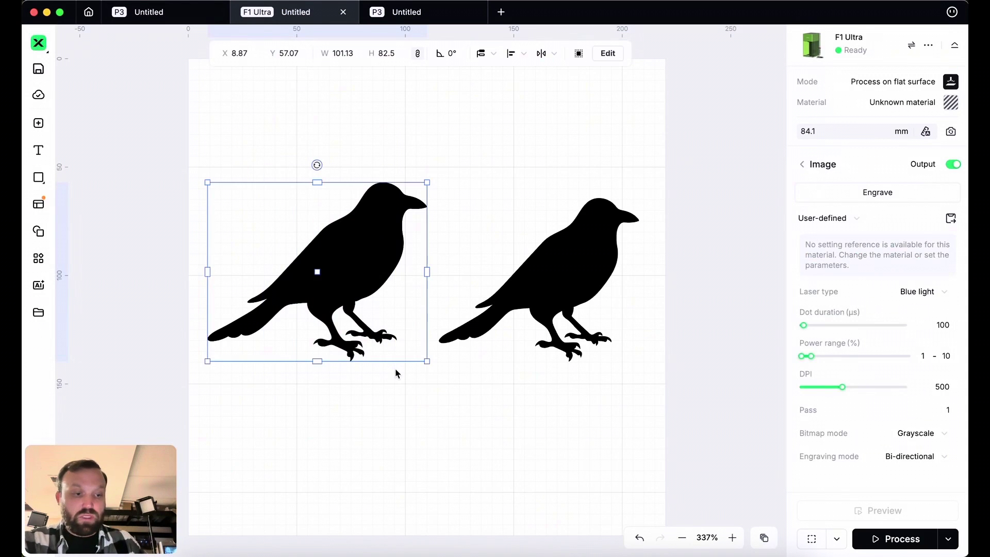
{"action": "key", "text": "Delete"}
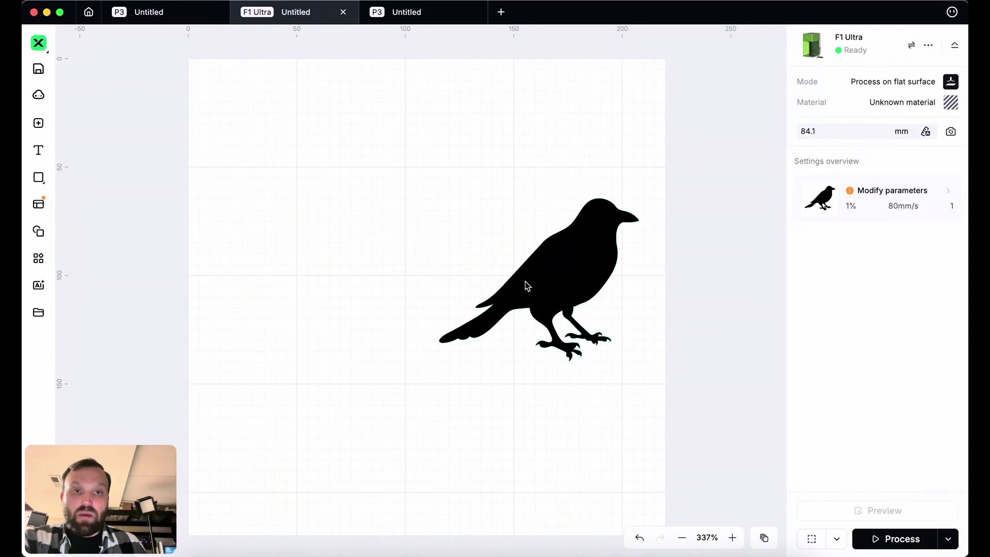
Step: Refresh the camera background and place the vector crow at X 113.87, Y 63.05
{"action": "left_click_drag", "start_coordinate": [586, 250], "coordinate": [484, 269]}
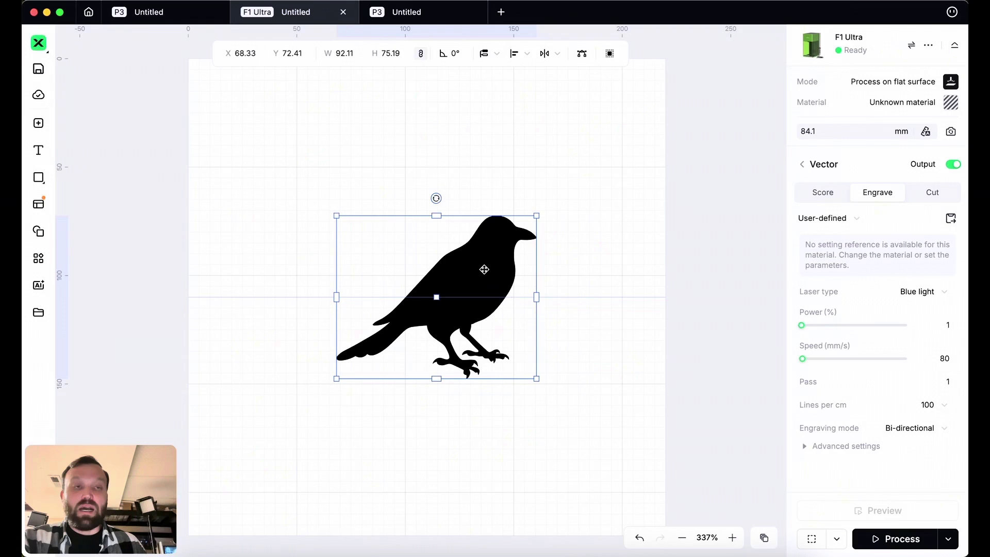
{"action": "left_click", "coordinate": [952, 135]}
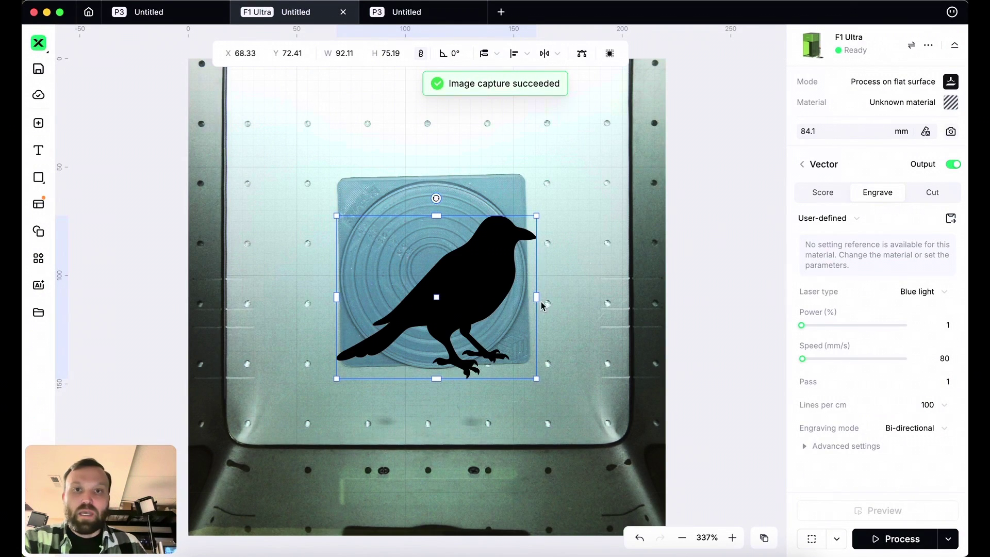
{"action": "left_click_drag", "start_coordinate": [483, 315], "coordinate": [601, 199]}
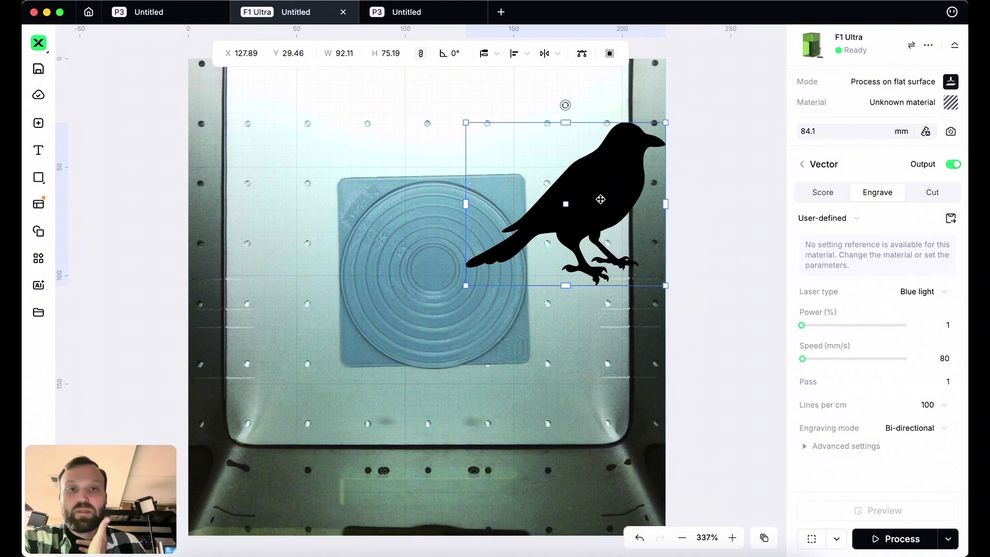
{"action": "left_click_drag", "start_coordinate": [600, 200], "coordinate": [577, 213]}
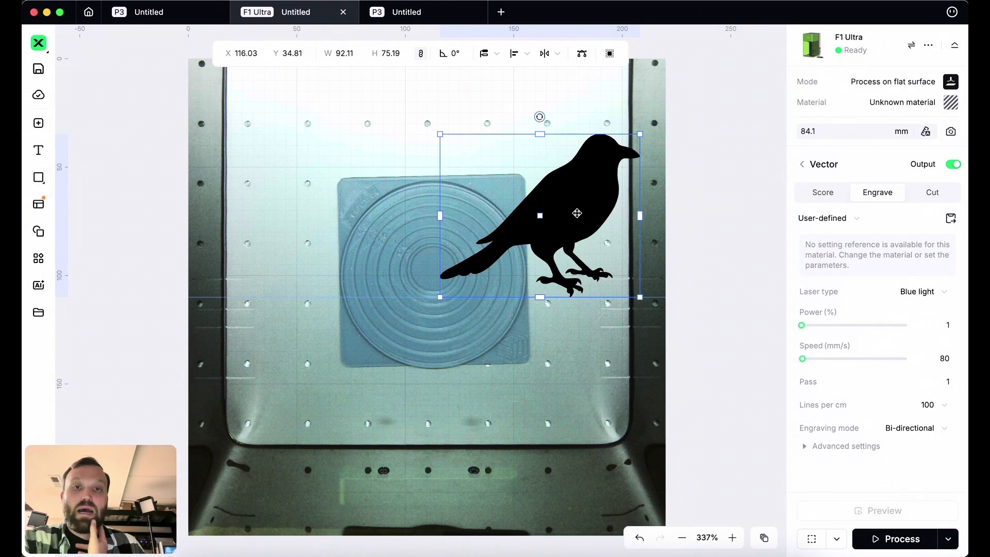
{"action": "left_click_drag", "start_coordinate": [578, 213], "coordinate": [575, 311]}
Step: Recapture the camera image showing the pumpkin and move the crow to X 163.03, Y 81.99
{"action": "left_click", "coordinate": [782, 289]}
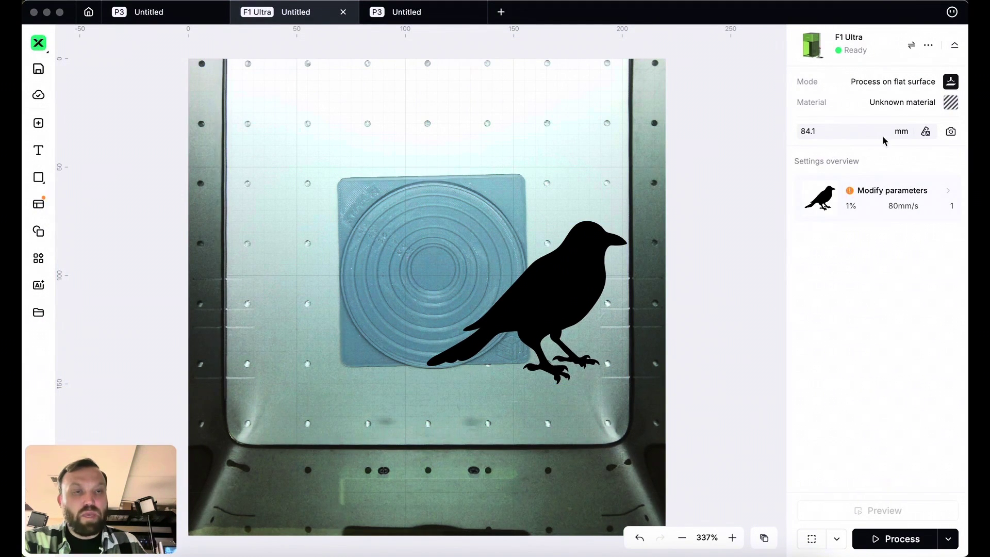
{"action": "left_click", "coordinate": [952, 133]}
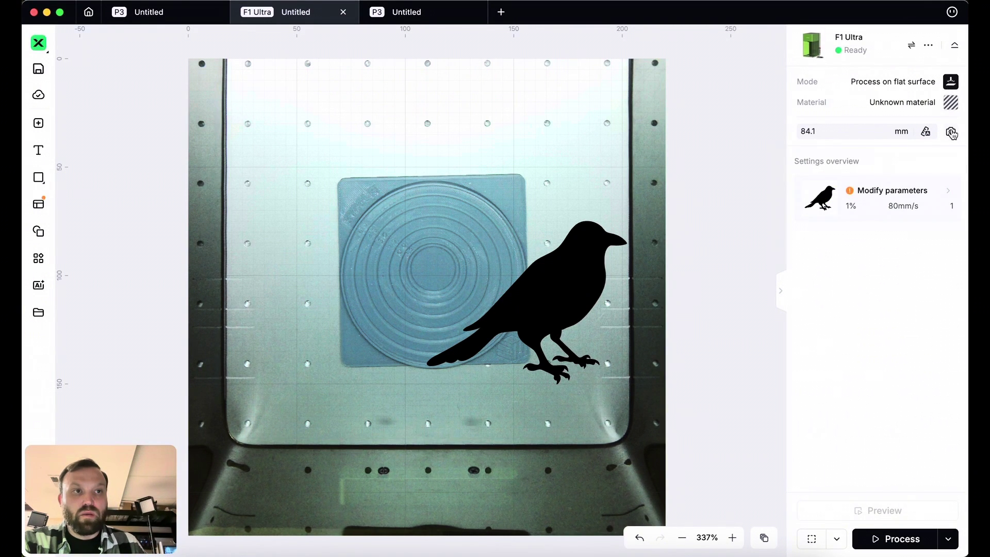
{"action": "left_click", "coordinate": [952, 132]}
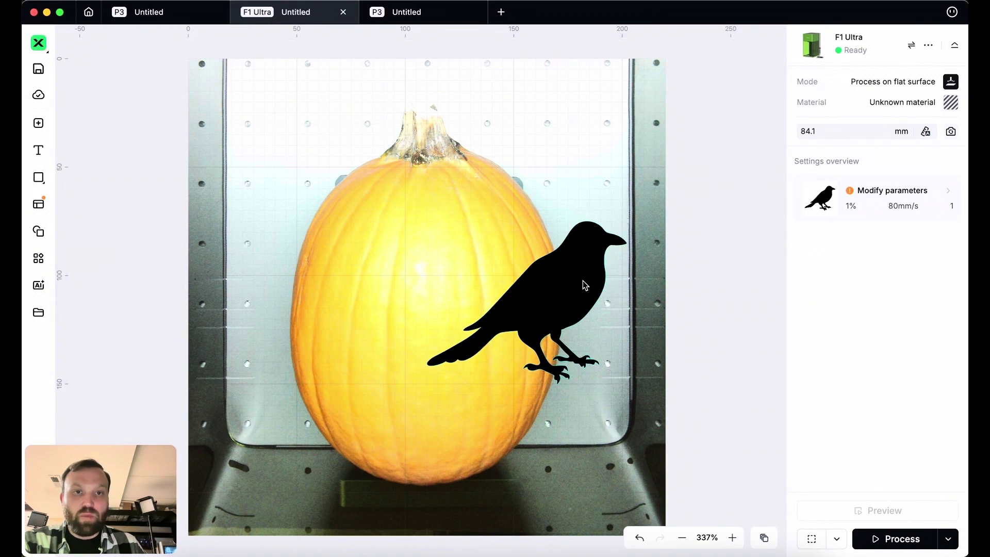
{"action": "left_click_drag", "start_coordinate": [585, 285], "coordinate": [686, 301]}
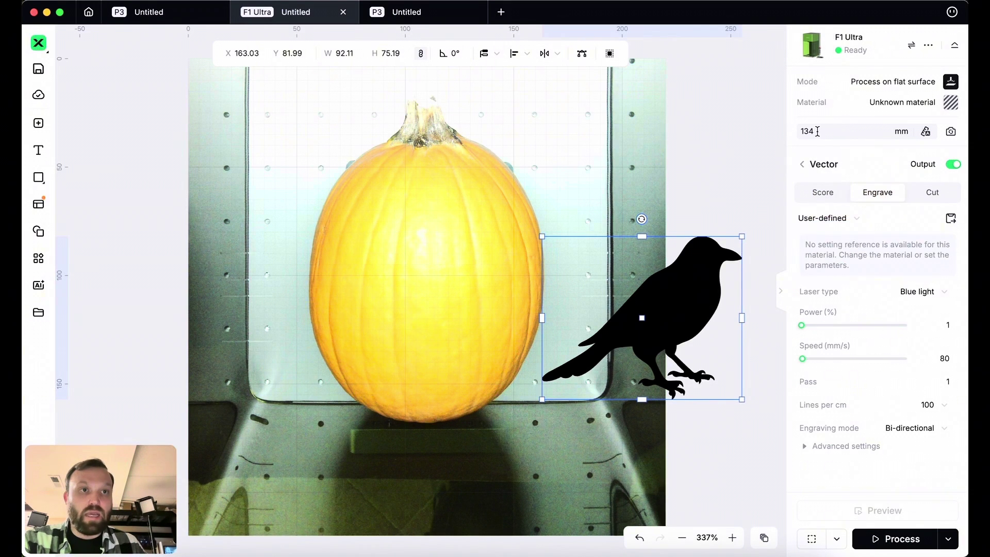
Step: Shrink the crow to 55.43 × 45.25 mm and centre it on the pumpkin
{"action": "mouse_move", "coordinate": [819, 132]}
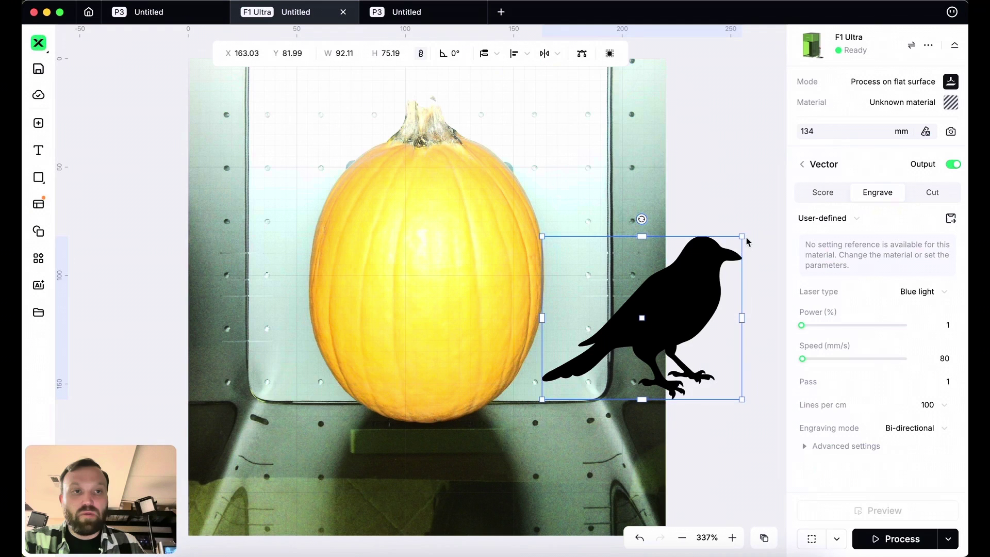
{"action": "left_click_drag", "start_coordinate": [742, 237], "coordinate": [698, 287]}
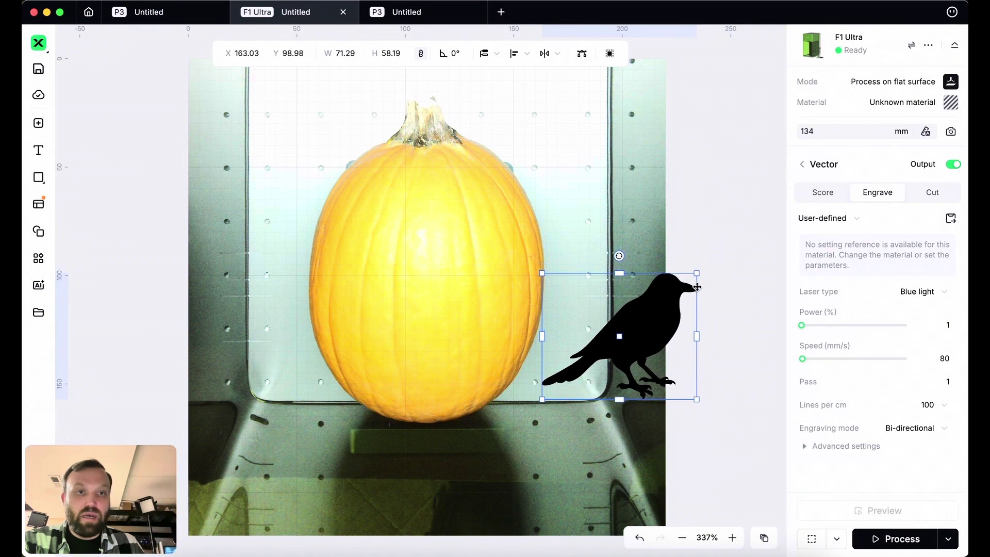
{"action": "left_click_drag", "start_coordinate": [652, 326], "coordinate": [434, 294]}
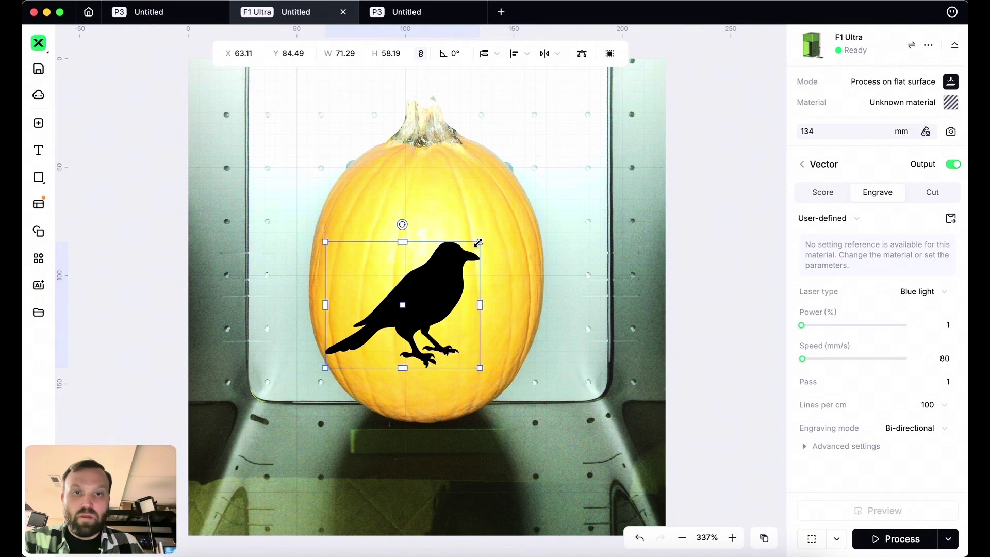
{"action": "left_click_drag", "start_coordinate": [479, 241], "coordinate": [445, 269]}
{"action": "left_click_drag", "start_coordinate": [415, 302], "coordinate": [443, 295]}
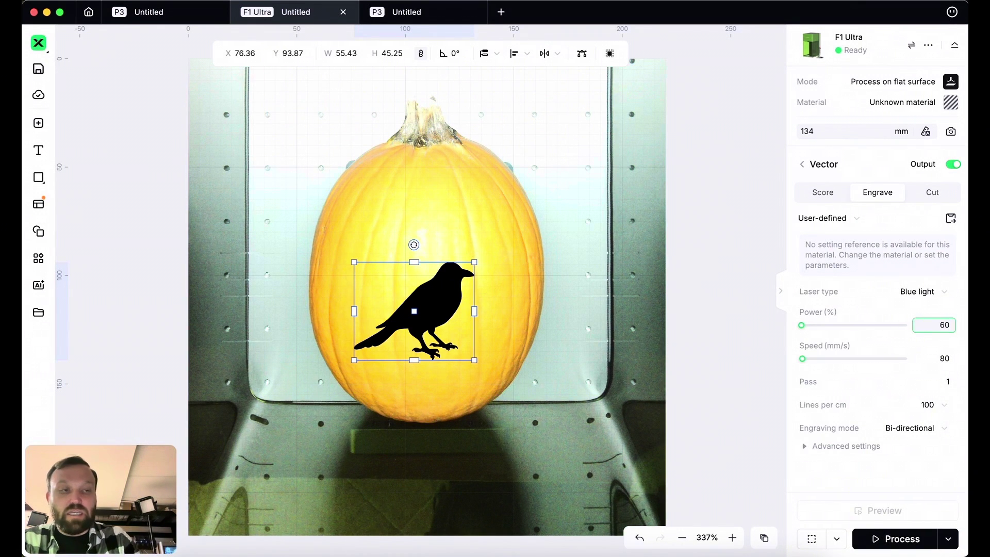
Step: Keep the raven's power at 60%, setting engrave speed 200 mm/s and 200 lines per cm
{"action": "key", "text": "Tab"}
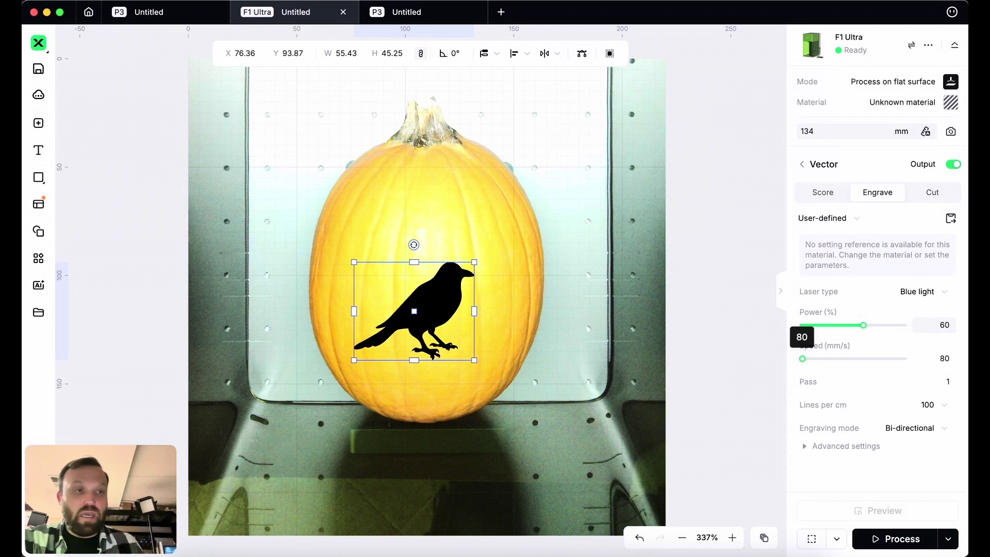
{"action": "left_click", "coordinate": [944, 358]}
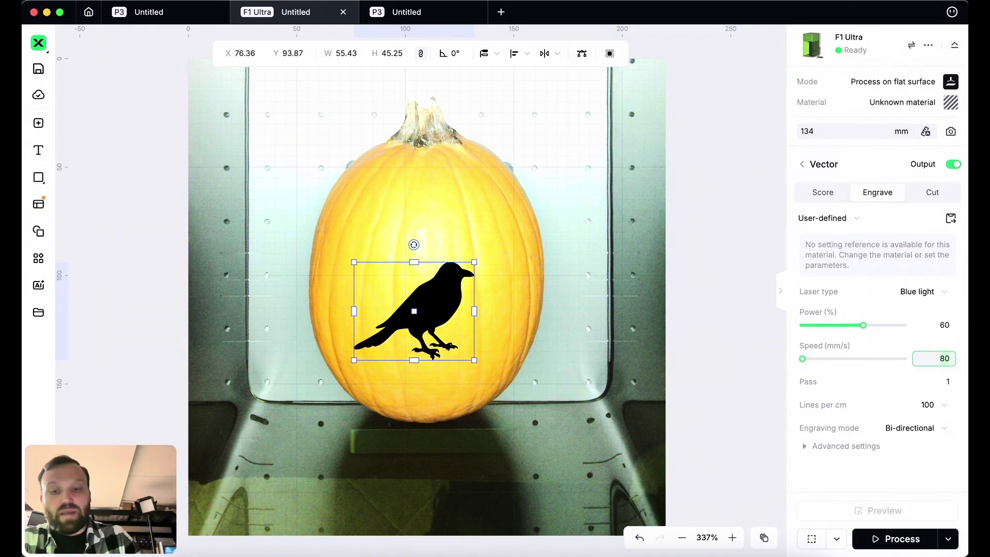
{"action": "type", "text": "200"}
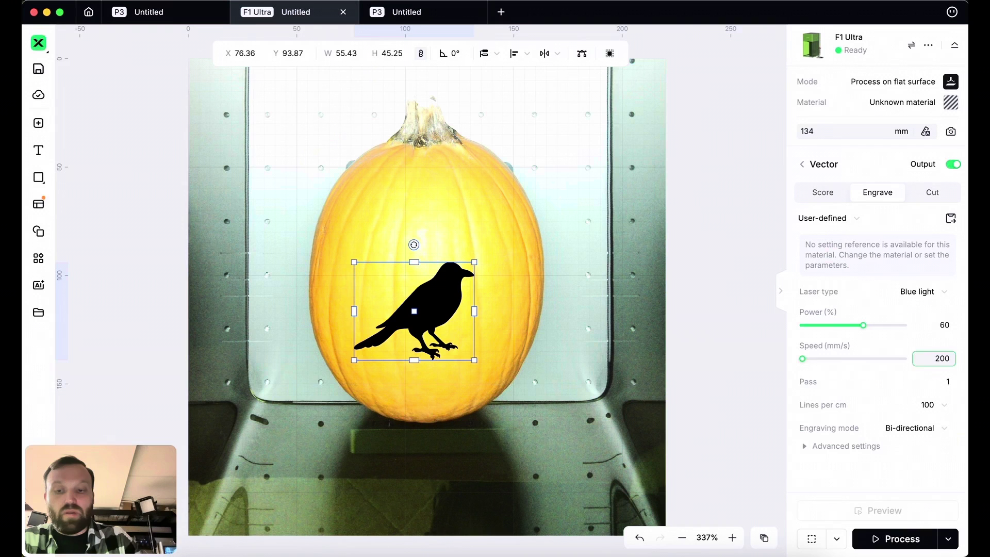
{"action": "key", "text": "Tab"}
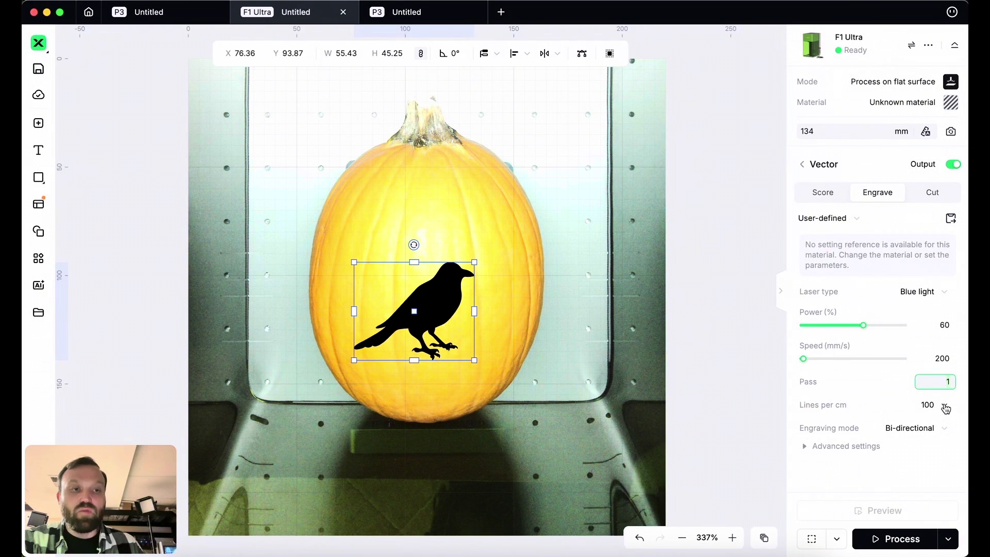
{"action": "left_click", "coordinate": [946, 406]}
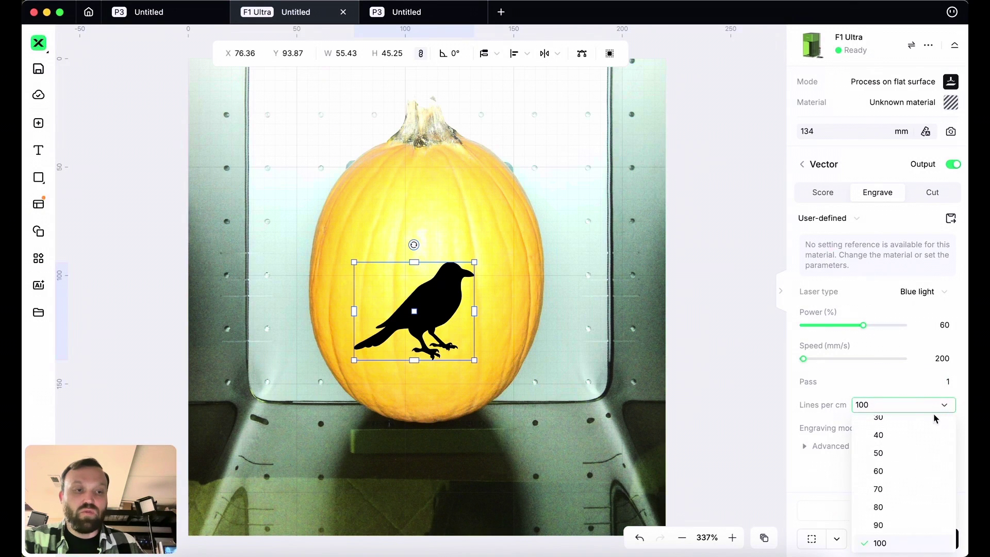
{"action": "scroll", "coordinate": [927, 426], "scroll_direction": "down", "scroll_amount": 3}
{"action": "scroll", "coordinate": [927, 426], "scroll_direction": "down", "scroll_amount": 3}
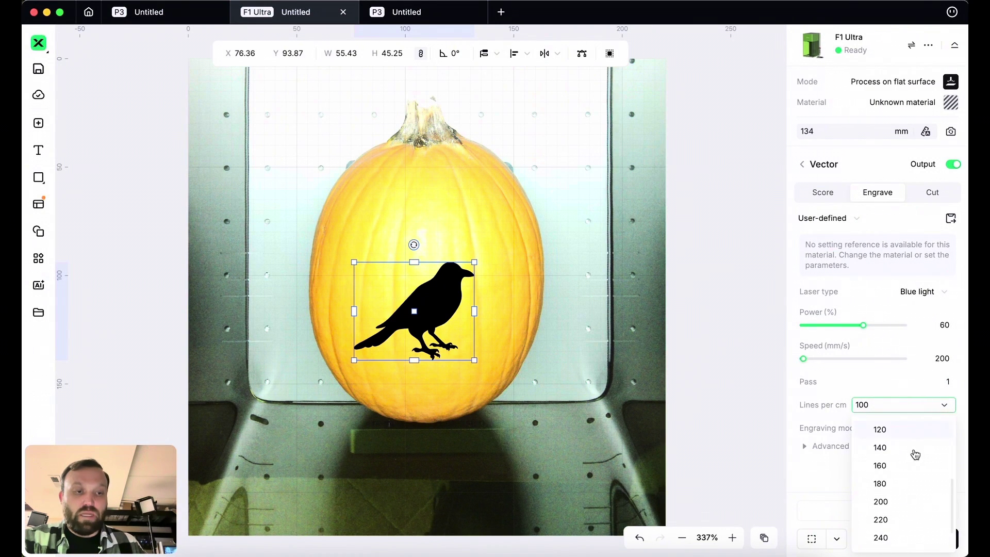
{"action": "left_click", "coordinate": [900, 505]}
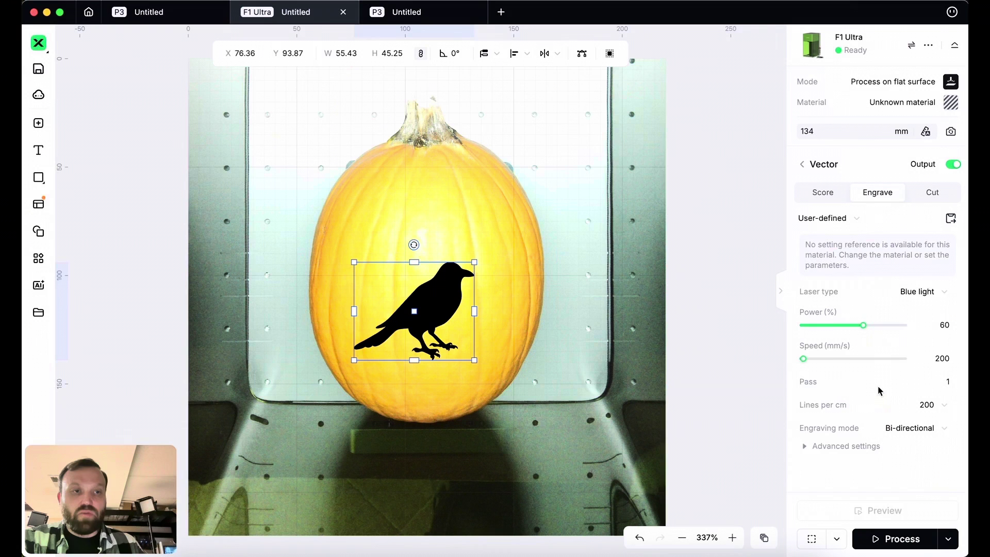